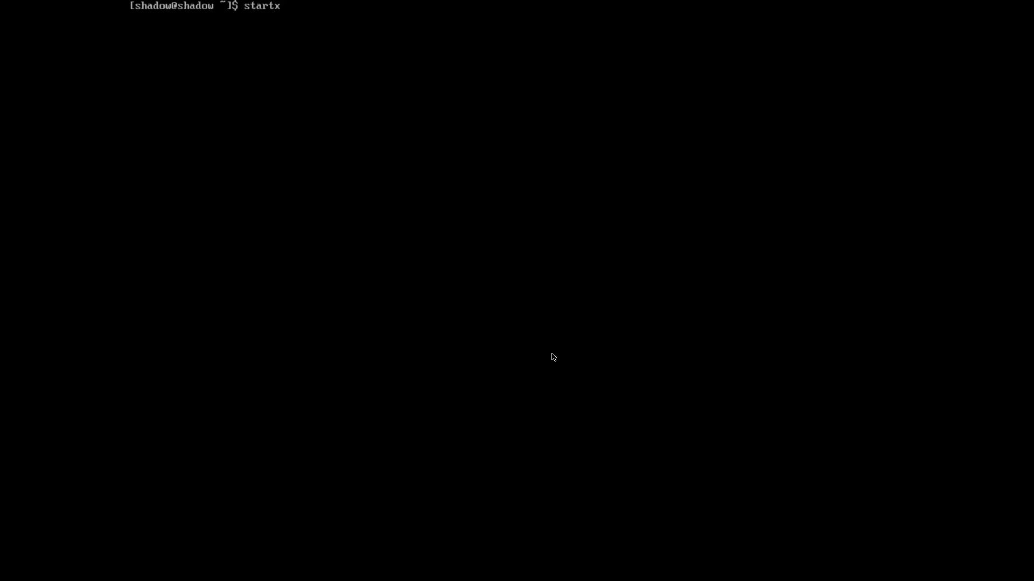
- Launch the dwm session with startx and open an st terminal on tag 1
{"action": "key", "text": "Return"}
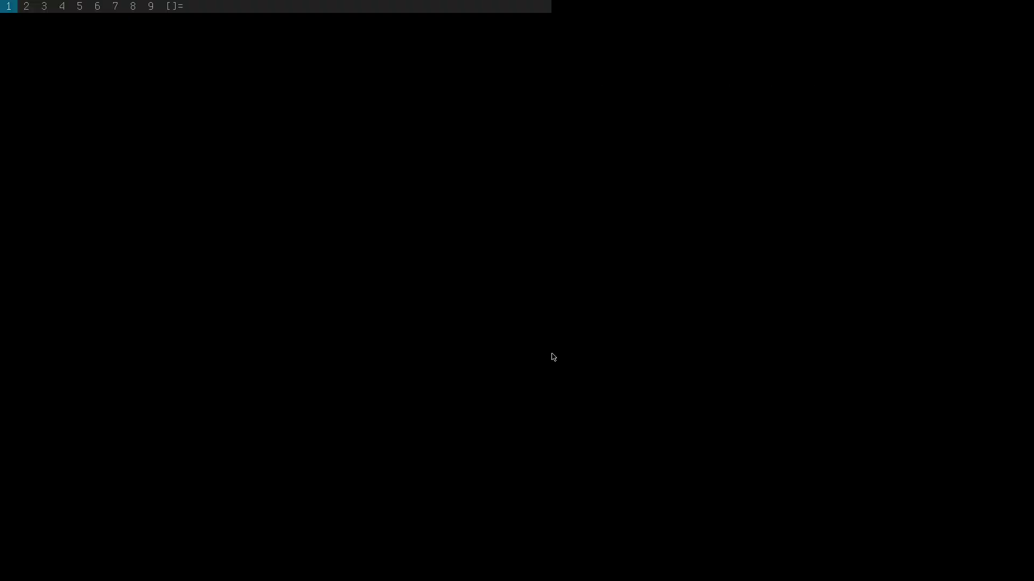
{"action": "key", "text": "alt+shift+Return"}
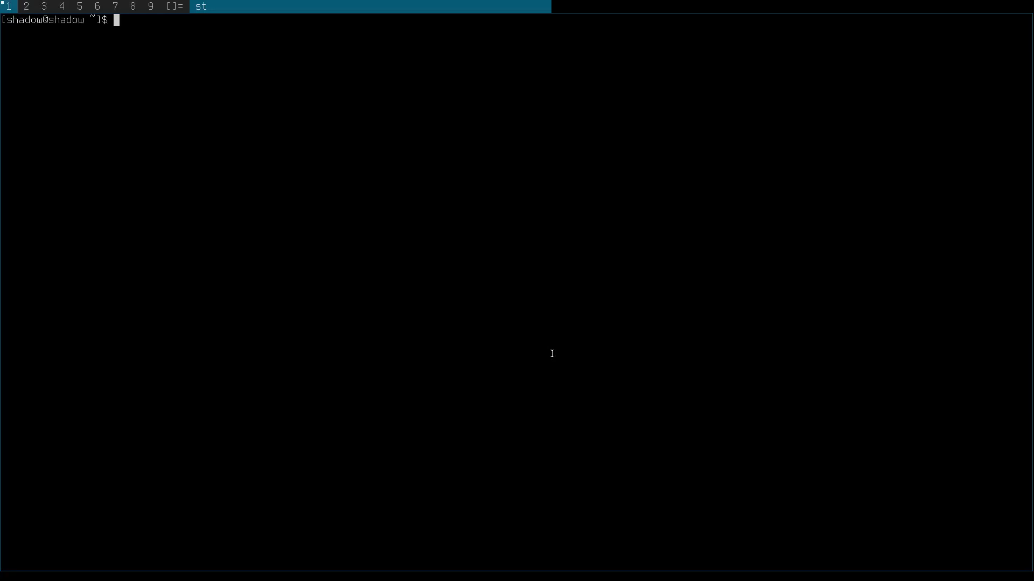
- List the home folder's hidden files with ls -a
{"action": "type", "text": "vim "}
{"action": "type", "text": ".ba"}
{"action": "type", "text": "sh"}
{"action": "type", "text": "-"}
{"action": "key", "text": "BackSpace"}
{"action": "type", "text": "_"}
{"action": "key", "text": "BackSpace"}
{"action": "key", "text": "BackSpace"}
{"action": "key", "text": "BackSpace"}
{"action": "key", "text": "BackSpace"}
{"action": "key", "text": "BackSpace"}
{"action": "key", "text": "BackSpace"}
{"action": "key", "text": "BackSpace"}
{"action": "key", "text": "BackSpace"}
{"action": "key", "text": "BackSpace"}
{"action": "key", "text": "BackSpace"}
{"action": "type", "text": "ls -a"}
{"action": "key", "text": "Return"}
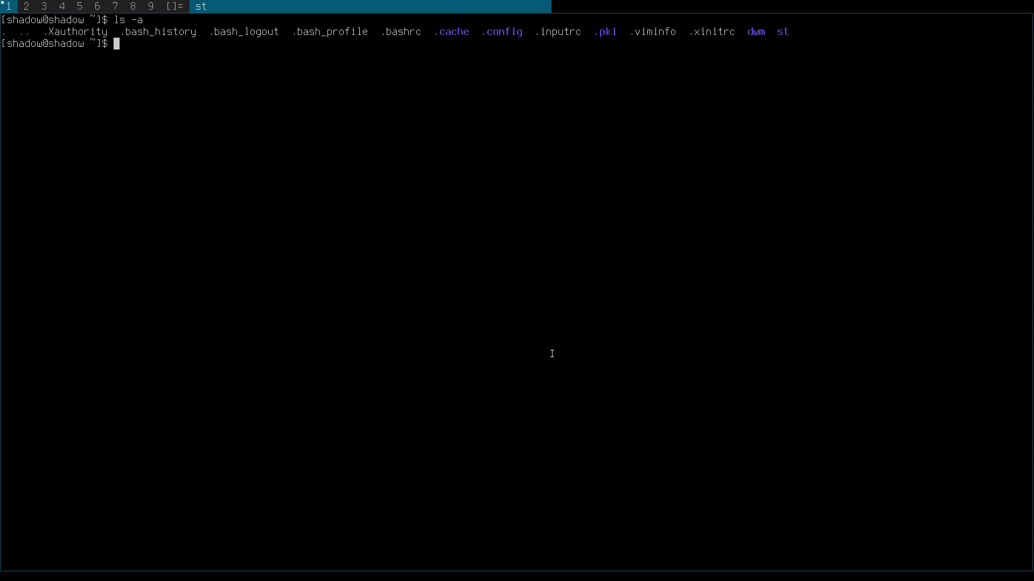
- Enter the command vim .bash_profile at the prompt using Tab completion
{"action": "type", "text": "vim .ba"}
{"action": "key", "text": "Tab"}
{"action": "type", "text": "_pr"}
{"action": "key", "text": "Tab"}
{"action": "key", "text": "BackSpace"}
- Open .bash_profile in Vim and add a startx line after the bashrc line
{"action": "key", "text": "Return"}
{"action": "key", "text": "j"}
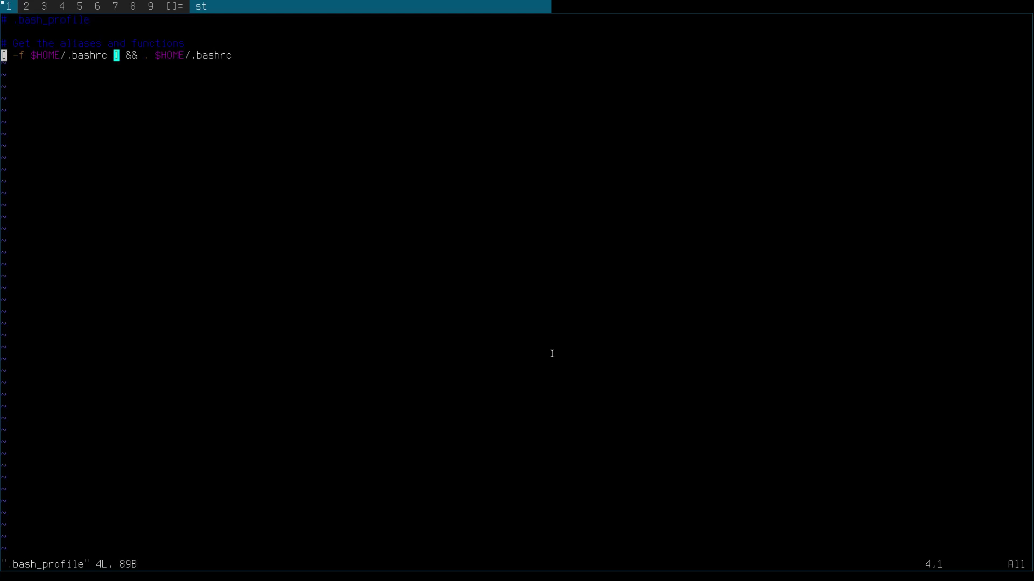
{"action": "key", "text": "i"}
{"action": "key", "text": "End"}
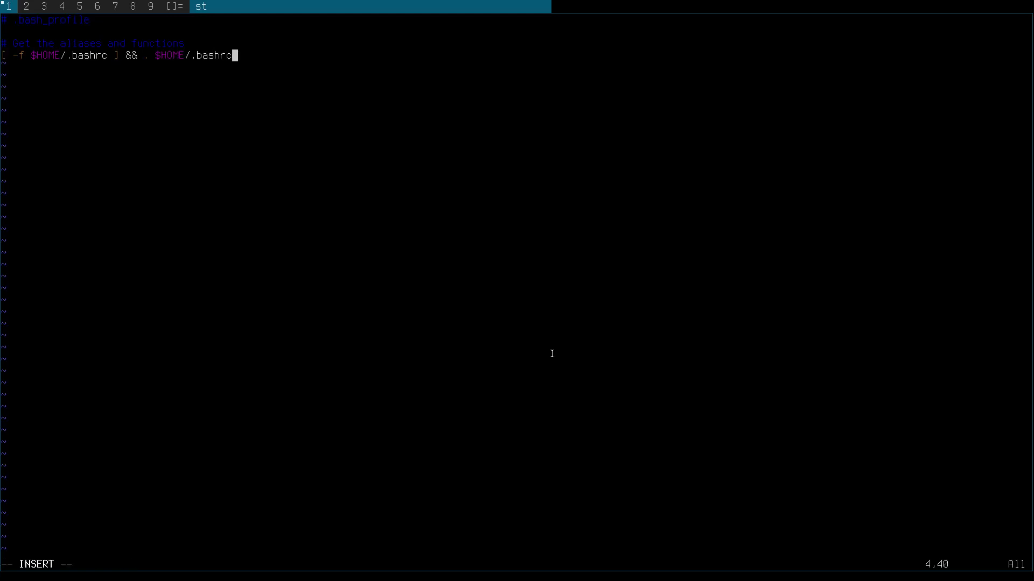
{"action": "key", "text": "Return"}
{"action": "type", "text": "startx"}
- Insert a blank line above startx, then save and quit with :wq
{"action": "left_click", "coordinate": [230, 56]}
{"action": "key", "text": "Right"}
{"action": "key", "text": "Return"}
{"action": "type", "text": "waq"}
{"action": "key", "text": "BackSpace"}
{"action": "key", "text": "BackSpace"}
{"action": "key", "text": "BackSpace"}
{"action": "key", "text": "BackSpace"}
{"action": "key", "text": "BackSpace"}
{"action": "key", "text": "Return"}
{"action": "key", "text": "Escape"}
{"action": "type", "text": ":wq"}
{"action": "key", "text": "Return"}
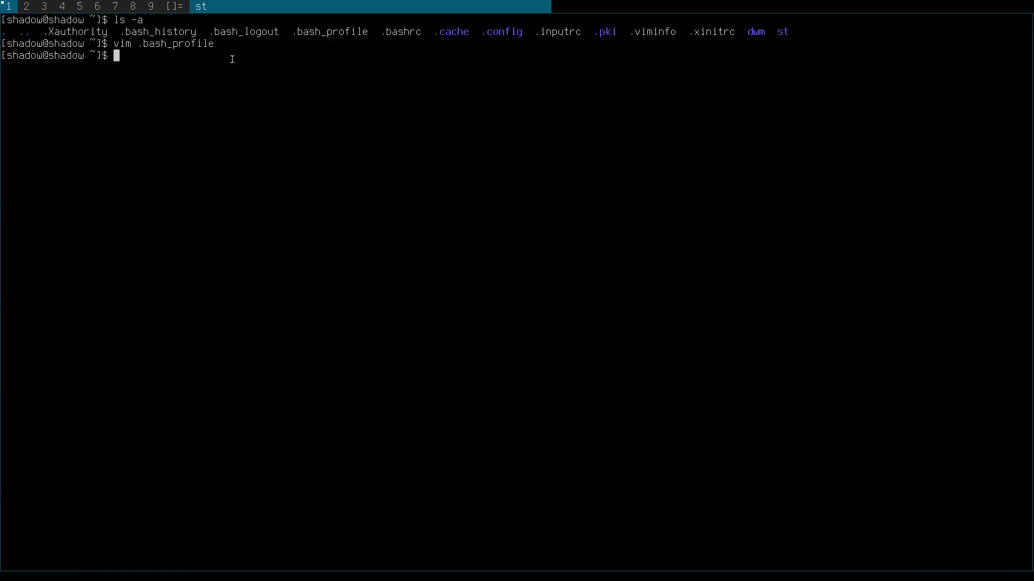
- Quit dwm with Mod+Shift+q and reboot with sudo reboot, entering the password
{"action": "key", "text": "alt+shift+q"}
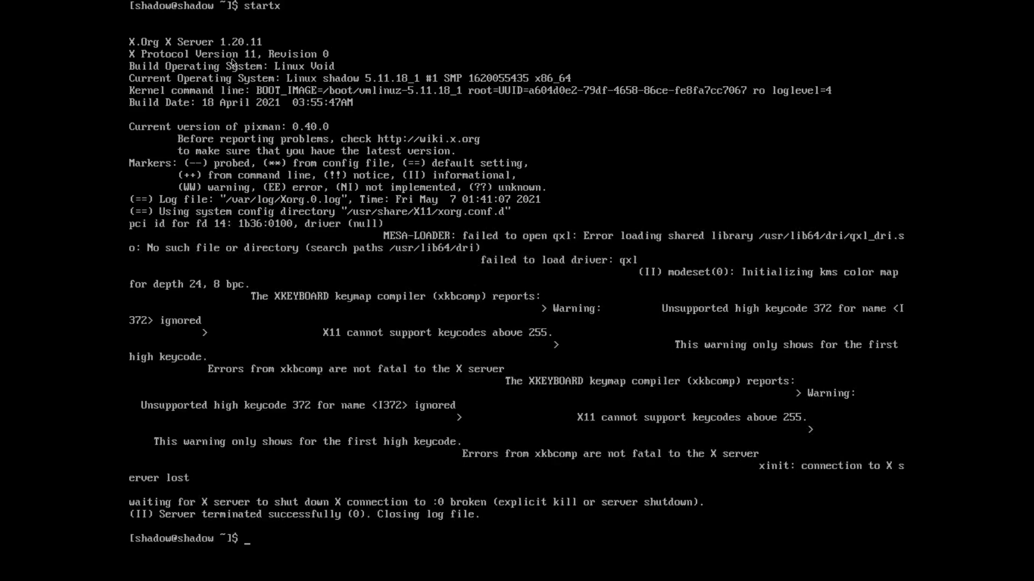
{"action": "type", "text": "re"}
{"action": "key", "text": "BackSpace"}
{"action": "key", "text": "BackSpace"}
{"action": "type", "text": "sudo reboor"}
{"action": "key", "text": "BackSpace"}
{"action": "type", "text": "t"}
{"action": "key", "text": "Return"}
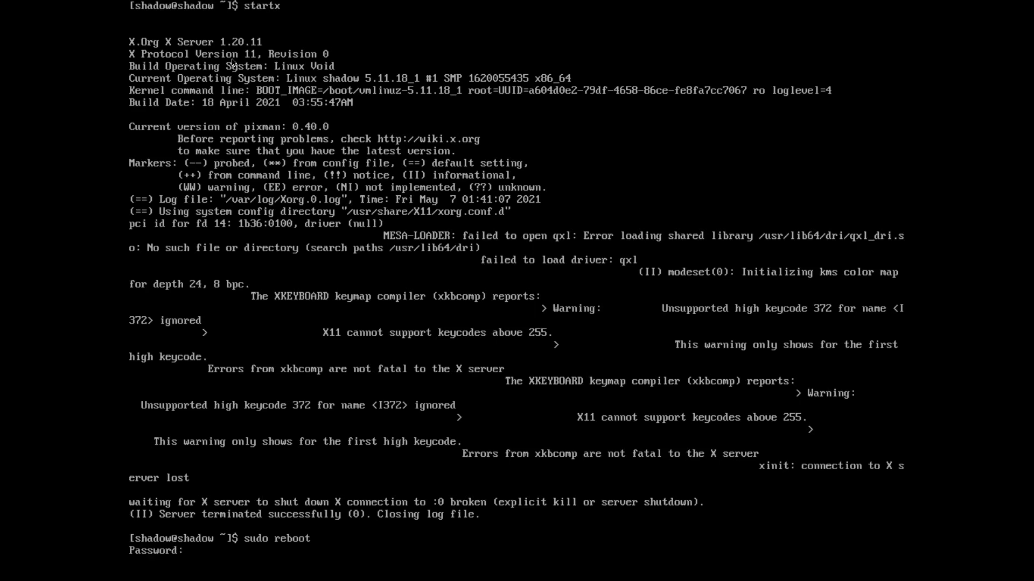
{"action": "key", "text": "Return"}
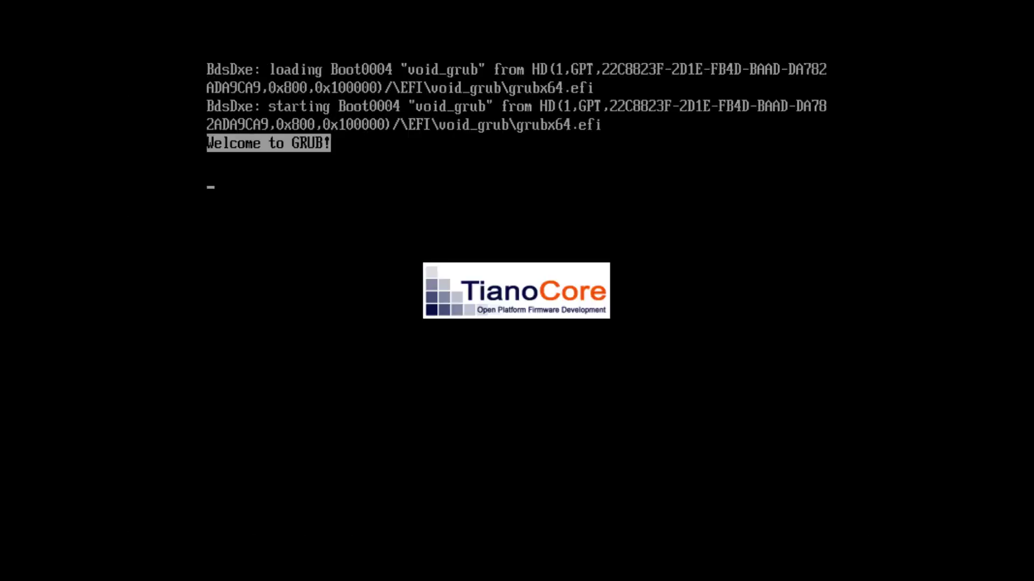
- Boot the default Void Linux GRUB entry and enter the user name at the tty1 login
{"action": "key", "text": "Return"}
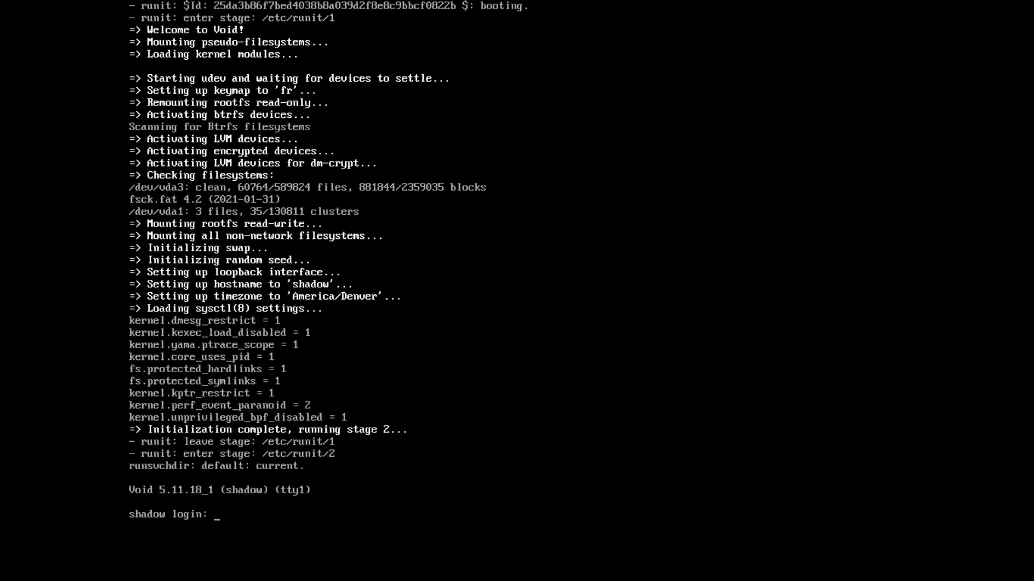
{"action": "type", "text": "shadow"}
{"action": "key", "text": "Return"}
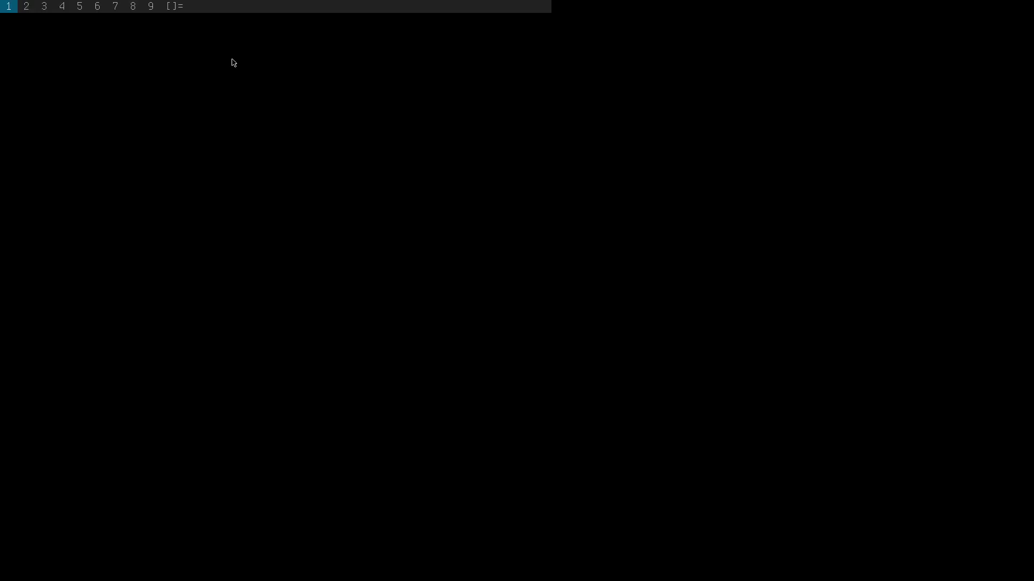
- Open an st terminal, view empty tags 2, 4 and 3, then return to tag 1
{"action": "key", "text": "alt+shift+Return"}
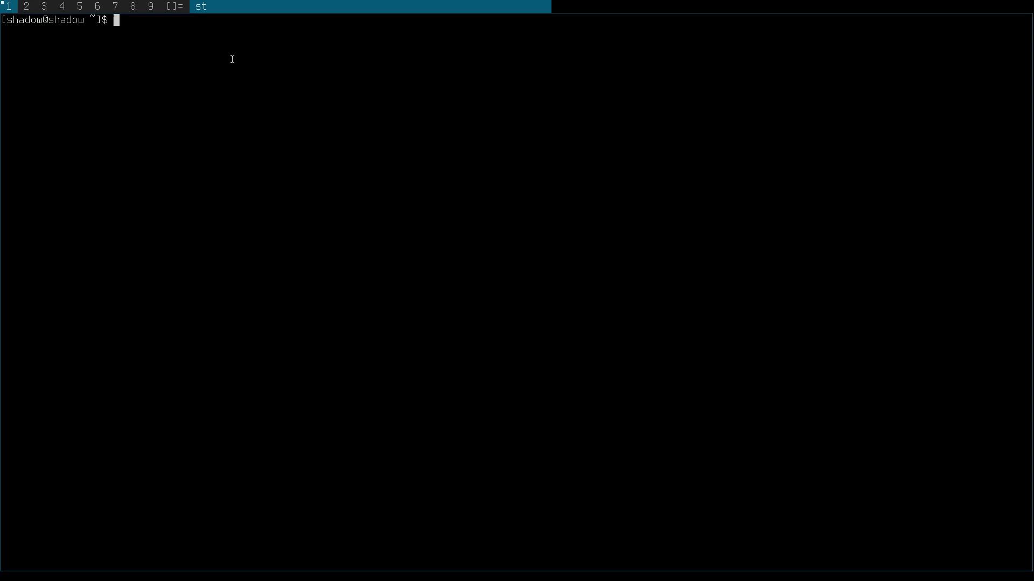
{"action": "key", "text": "super+2"}
{"action": "key", "text": "super+4"}
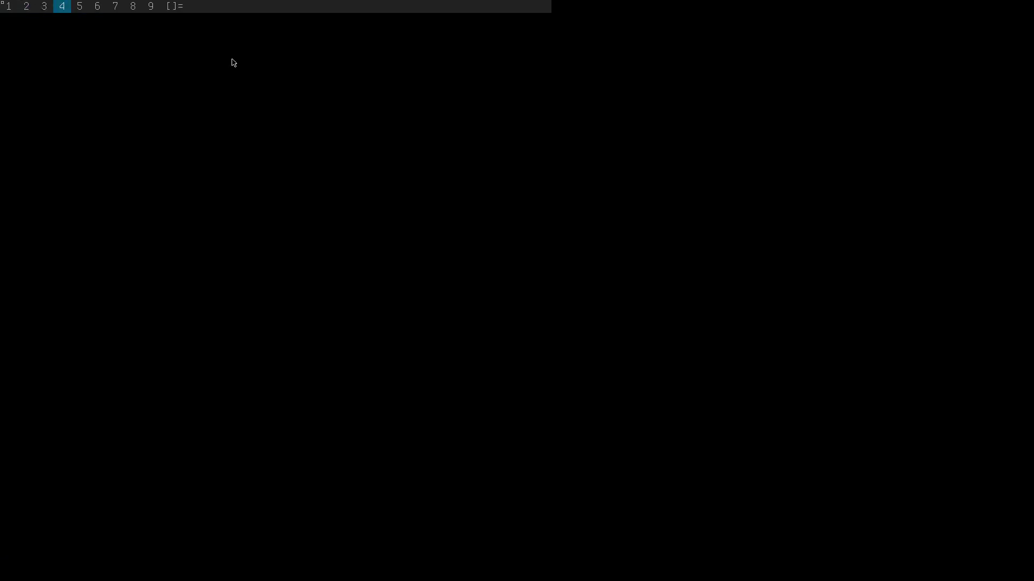
{"action": "key", "text": "super+2"}
{"action": "key", "text": "super+3"}
{"action": "key", "text": "super+1"}
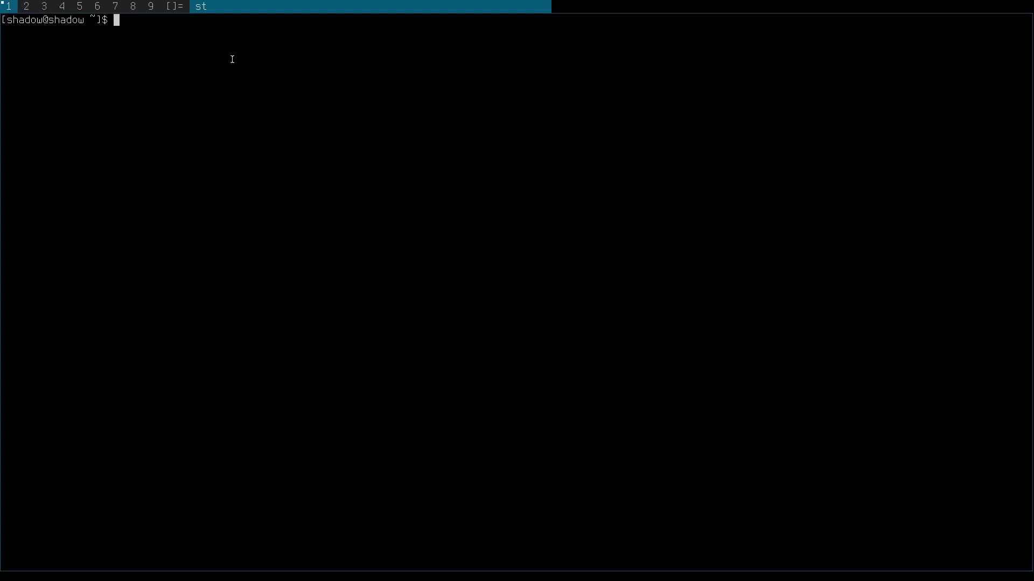
- Change into the dwm folder and open config.h in Vim
{"action": "type", "text": "cd d"}
{"action": "key", "text": "Tab"}
{"action": "key", "text": "Return"}
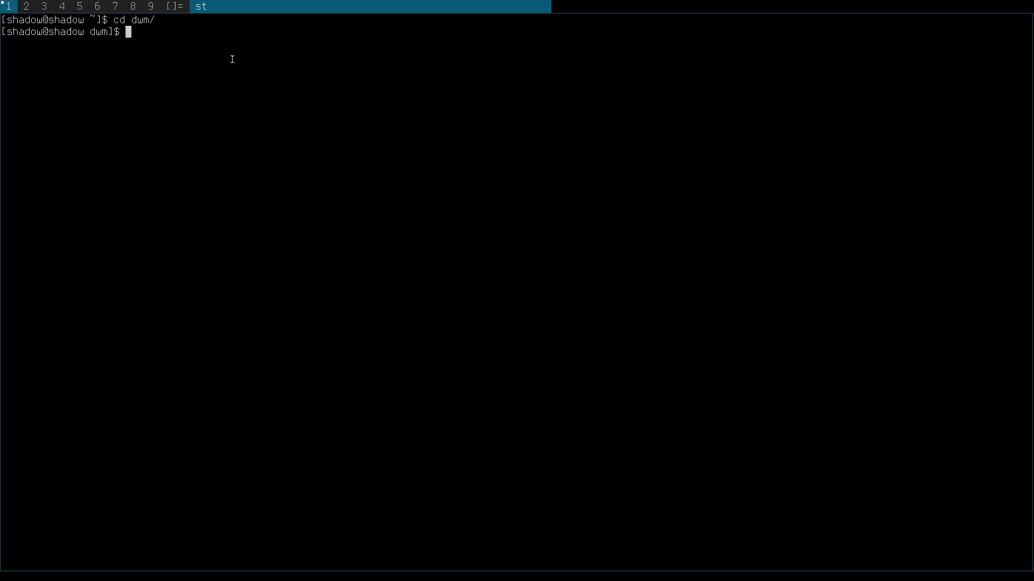
{"action": "type", "text": "vim v"}
{"action": "key", "text": "BackSpace"}
{"action": "type", "text": "co"}
{"action": "key", "text": "Tab"}
{"action": "type", "text": "h"}
{"action": "key", "text": "Return"}
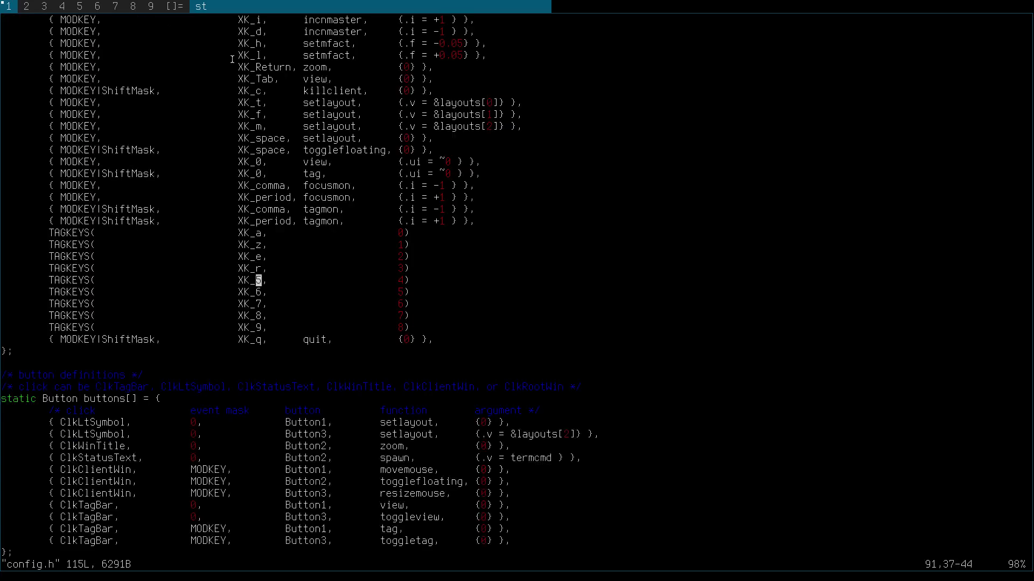
- Go to the tags line and delete entries "5" through "9", leaving "1" to "4"
{"action": "key", "text": "0"}
{"action": "key", "text": "ctrl+b"}
{"action": "key", "text": "ctrl+b"}
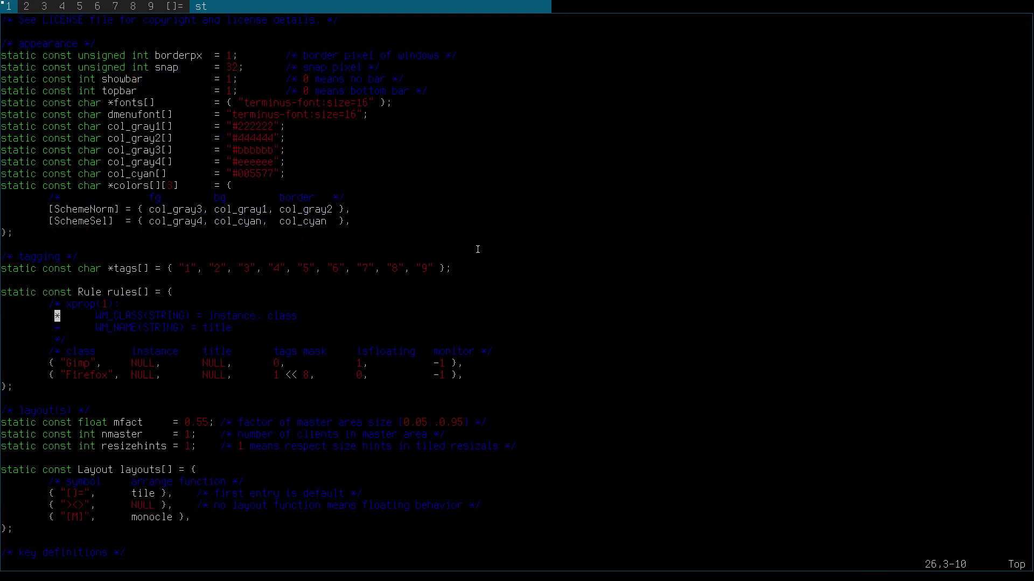
{"action": "key", "text": "j"}
{"action": "key", "text": "k"}
{"action": "key", "text": "k"}
{"action": "key", "text": "k"}
{"action": "key", "text": "k"}
{"action": "key", "text": "k"}
{"action": "key", "text": "l"}
{"action": "key", "text": "w"}
{"action": "key", "text": "e"}
{"action": "key", "text": "e"}
{"action": "key", "text": "e"}
{"action": "key", "text": "e"}
{"action": "key", "text": "e"}
{"action": "key", "text": "e"}
{"action": "key", "text": "e"}
{"action": "key", "text": "e"}
{"action": "key", "text": "e"}
{"action": "key", "text": "e"}
{"action": "key", "text": "e"}
{"action": "key", "text": "e"}
{"action": "key", "text": "e"}
{"action": "key", "text": "e"}
{"action": "key", "text": "e"}
{"action": "key", "text": "e"}
{"action": "key", "text": "e"}
{"action": "key", "text": "e"}
{"action": "key", "text": "e"}
{"action": "key", "text": "e"}
{"action": "key", "text": "e"}
{"action": "key", "text": "e"}
{"action": "key", "text": "e"}
{"action": "key", "text": "e"}
{"action": "key", "text": "e"}
{"action": "key", "text": "e"}
{"action": "key", "text": "e"}
{"action": "key", "text": "e"}
{"action": "key", "text": "e"}
{"action": "key", "text": "e"}
{"action": "key", "text": "e"}
{"action": "key", "text": "e"}
{"action": "key", "text": "e"}
{"action": "key", "text": "e"}
{"action": "key", "text": "h"}
{"action": "key", "text": "h"}
{"action": "key", "text": "h"}
{"action": "key", "text": "l"}
{"action": "key", "text": "h"}
{"action": "key", "text": "h"}
{"action": "key", "text": "h"}
{"action": "key", "text": "l"}
{"action": "key", "text": "l"}
{"action": "key", "text": "l"}
{"action": "key", "text": "i"}
{"action": "key", "text": "BackSpace"}
{"action": "key", "text": "BackSpace"}
{"action": "key", "text": "BackSpace"}
{"action": "key", "text": "BackSpace"}
{"action": "key", "text": "BackSpace"}
{"action": "key", "text": "BackSpace"}
{"action": "key", "text": "BackSpace"}
{"action": "key", "text": "BackSpace"}
{"action": "key", "text": "BackSpace"}
{"action": "key", "text": "BackSpace"}
{"action": "key", "text": "BackSpace"}
{"action": "key", "text": "BackSpace"}
{"action": "key", "text": "BackSpace"}
{"action": "key", "text": "BackSpace"}
{"action": "key", "text": "BackSpace"}
{"action": "key", "text": "BackSpace"}
{"action": "key", "text": "BackSpace"}
{"action": "key", "text": "BackSpace"}
{"action": "key", "text": "BackSpace"}
{"action": "key", "text": "BackSpace"}
{"action": "key", "text": "BackSpace"}
{"action": "key", "text": "BackSpace"}
{"action": "key", "text": "BackSpace"}
{"action": "key", "text": "BackSpace"}
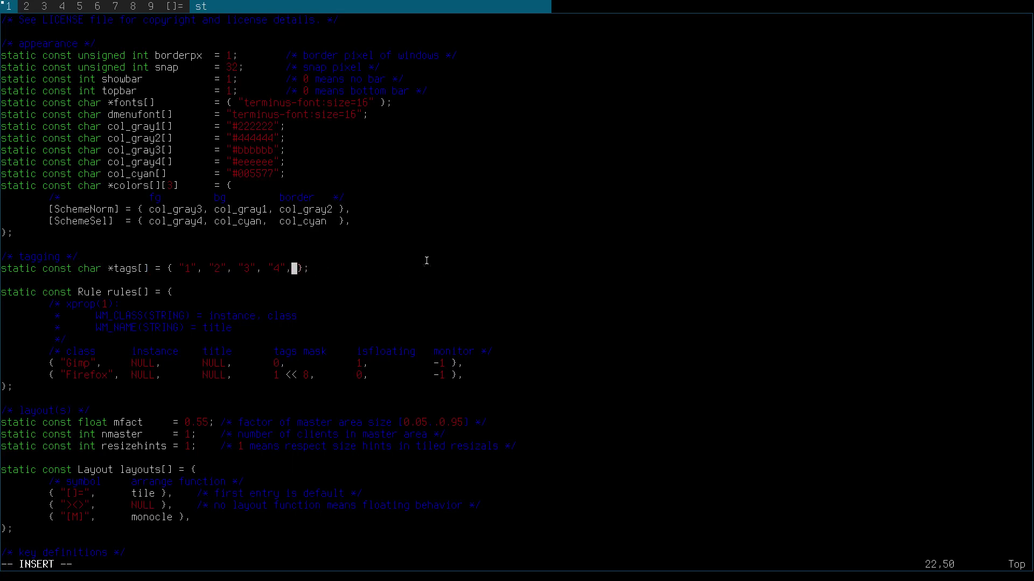
{"action": "key", "text": "BackSpace"}
{"action": "key", "text": "Down"}
{"action": "key", "text": "Down"}
{"action": "key", "text": "Down"}
{"action": "key", "text": "Down"}
{"action": "key", "text": "Down"}
{"action": "key", "text": "Down"}
{"action": "key", "text": "Down"}
{"action": "key", "text": "Down"}
{"action": "key", "text": "Down"}
{"action": "key", "text": "Down"}
{"action": "key", "text": "Down"}
{"action": "key", "text": "Down"}
{"action": "key", "text": "Down"}
{"action": "key", "text": "Down"}
{"action": "key", "text": "Down"}
{"action": "key", "text": "Down"}
{"action": "key", "text": "Down"}
{"action": "key", "text": "Down"}
{"action": "key", "text": "Down"}
{"action": "key", "text": "Down"}
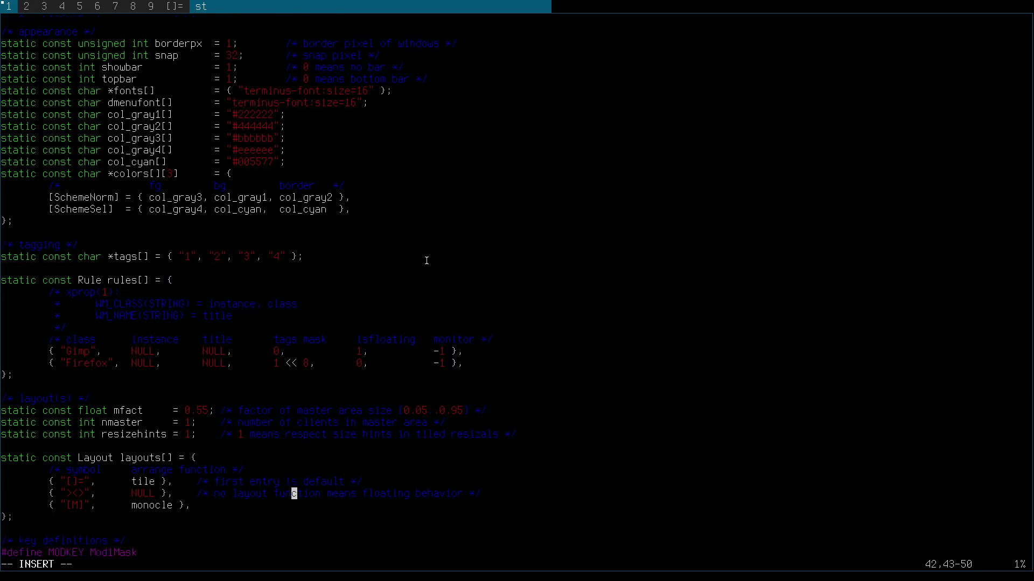
{"action": "key", "text": "Down"}
{"action": "key", "text": "Down"}
{"action": "key", "text": "Down"}
{"action": "key", "text": "Down"}
{"action": "key", "text": "Down"}
{"action": "key", "text": "Down"}
{"action": "key", "text": "Down"}
{"action": "key", "text": "Down"}
{"action": "key", "text": "Down"}
{"action": "key", "text": "Down"}
{"action": "key", "text": "Down"}
{"action": "key", "text": "Down"}
{"action": "key", "text": "Down"}
{"action": "key", "text": "Down"}
{"action": "key", "text": "Down"}
{"action": "key", "text": "Up"}
{"action": "key", "text": "Up"}
{"action": "key", "text": "Up"}
{"action": "key", "text": "Up"}
{"action": "key", "text": "Up"}
{"action": "key", "text": "Up"}
{"action": "key", "text": "Up"}
{"action": "key", "text": "Up"}
{"action": "key", "text": "Up"}
{"action": "key", "text": "Up"}
{"action": "key", "text": "Left"}
{"action": "key", "text": "Left"}
{"action": "key", "text": "Left"}
{"action": "key", "text": "Left"}
{"action": "key", "text": "Left"}
{"action": "key", "text": "Left"}
{"action": "key", "text": "Left"}
{"action": "key", "text": "Left"}
{"action": "key", "text": "Right"}
{"action": "key", "text": "Right"}
{"action": "key", "text": "Right"}
{"action": "key", "text": "Right"}
{"action": "key", "text": "Right"}
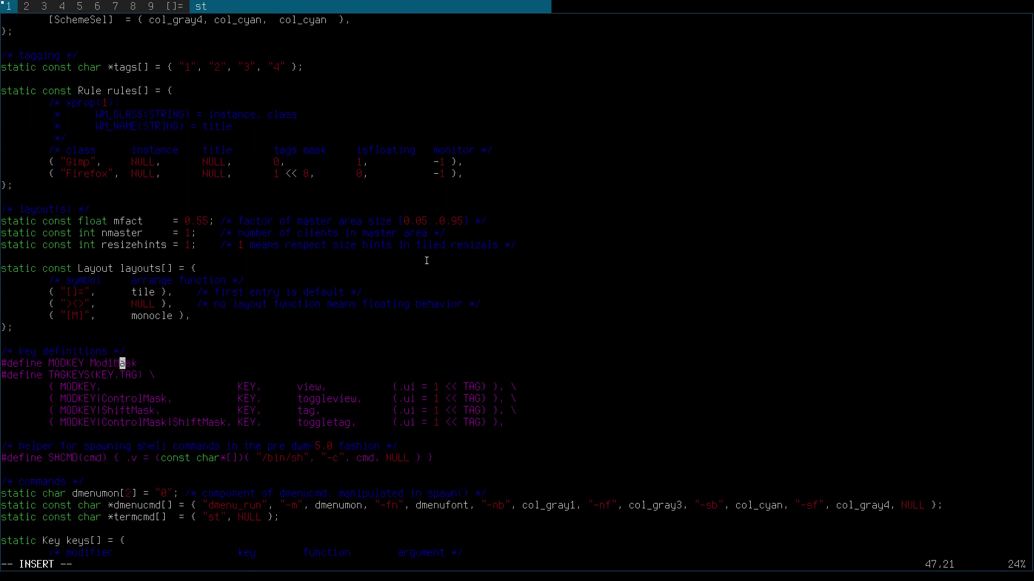
{"action": "key", "text": "Right"}
{"action": "key", "text": "Right"}
{"action": "key", "text": "Right"}
{"action": "key", "text": "Left"}
{"action": "key", "text": "Left"}
{"action": "key", "text": "Left"}
{"action": "key", "text": "Left"}
{"action": "key", "text": "Left"}
{"action": "key", "text": "Right"}
- Browse config.h past the MODKEY and TAGKEYS definitions to the termcmd "st" entry
{"action": "key", "text": "Down"}
{"action": "key", "text": "Up"}
{"action": "key", "text": "Down"}
{"action": "key", "text": "Down"}
{"action": "key", "text": "Down"}
{"action": "key", "text": "Down"}
{"action": "key", "text": "Down"}
{"action": "key", "text": "Down"}
{"action": "key", "text": "Down"}
{"action": "key", "text": "Down"}
{"action": "key", "text": "Down"}
{"action": "key", "text": "Down"}
{"action": "key", "text": "Down"}
{"action": "key", "text": "Down"}
{"action": "key", "text": "Down"}
{"action": "key", "text": "Right"}
{"action": "key", "text": "Right"}
{"action": "key", "text": "Right"}
{"action": "key", "text": "Right"}
{"action": "key", "text": "Right"}
{"action": "key", "text": "Right"}
{"action": "key", "text": "Right"}
{"action": "key", "text": "Right"}
{"action": "key", "text": "Right"}
{"action": "key", "text": "Right"}
{"action": "key", "text": "Right"}
{"action": "key", "text": "Right"}
{"action": "key", "text": "Right"}
{"action": "key", "text": "Right"}
{"action": "key", "text": "Right"}
{"action": "key", "text": "Right"}
{"action": "key", "text": "Right"}
{"action": "key", "text": "Right"}
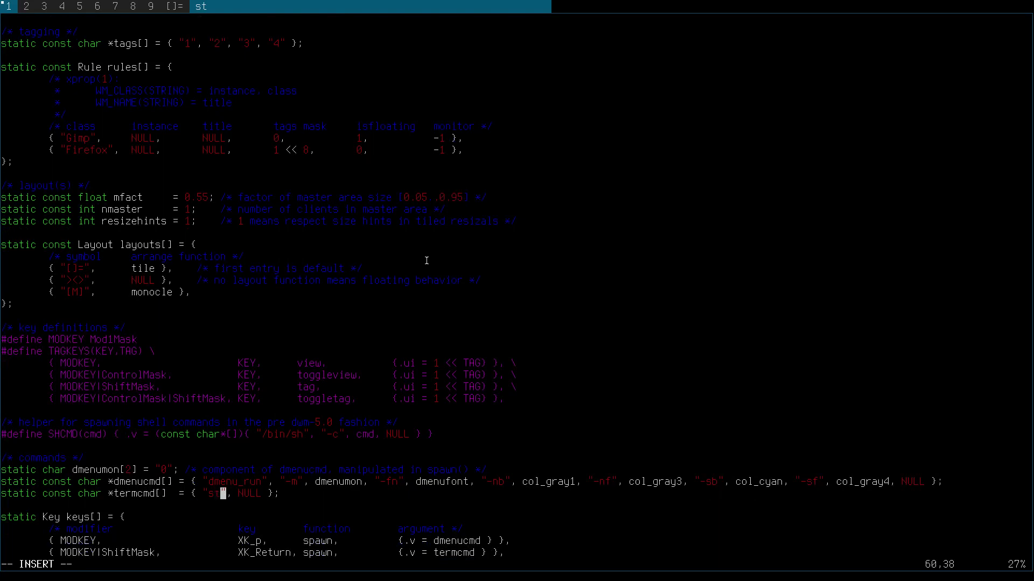
{"action": "key", "text": "Left"}
{"action": "key", "text": "Right"}
{"action": "scroll", "coordinate": [426, 260], "scroll_direction": "down", "scroll_amount": 1}
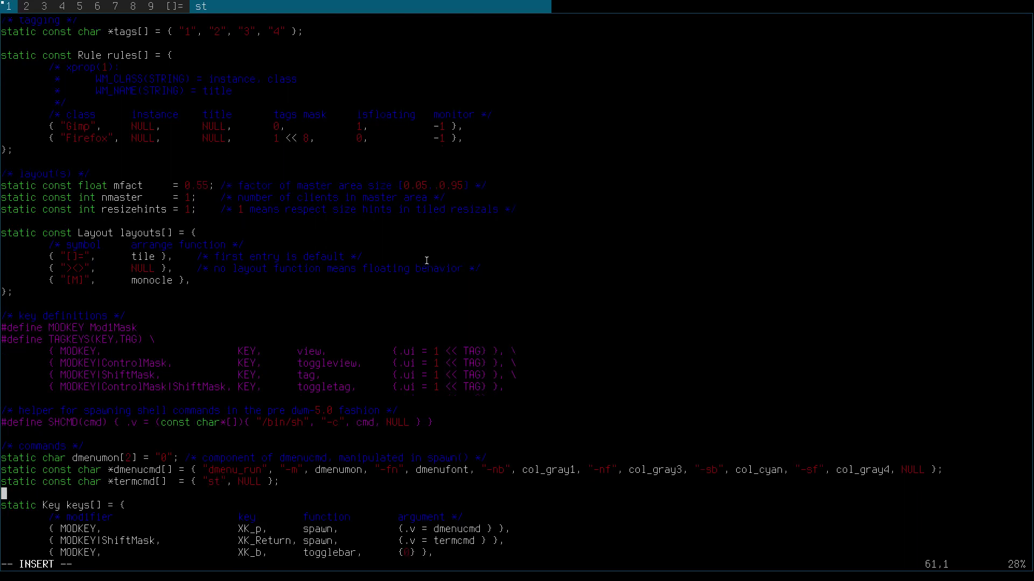
{"action": "key", "text": "Up"}
{"action": "key", "text": "Up"}
{"action": "key", "text": "Up"}
{"action": "key", "text": "Up"}
{"action": "key", "text": "Up"}
{"action": "key", "text": "Up"}
{"action": "key", "text": "Up"}
{"action": "key", "text": "Up"}
{"action": "key", "text": "Up"}
{"action": "key", "text": "Up"}
{"action": "key", "text": "Up"}
{"action": "key", "text": "Up"}
{"action": "key", "text": "Up"}
{"action": "key", "text": "Up"}
{"action": "key", "text": "Up"}
{"action": "key", "text": "Up"}
- Switch to empty tag 2 and open dmenu filtered by 'chro'
{"action": "key", "text": "alt+2"}
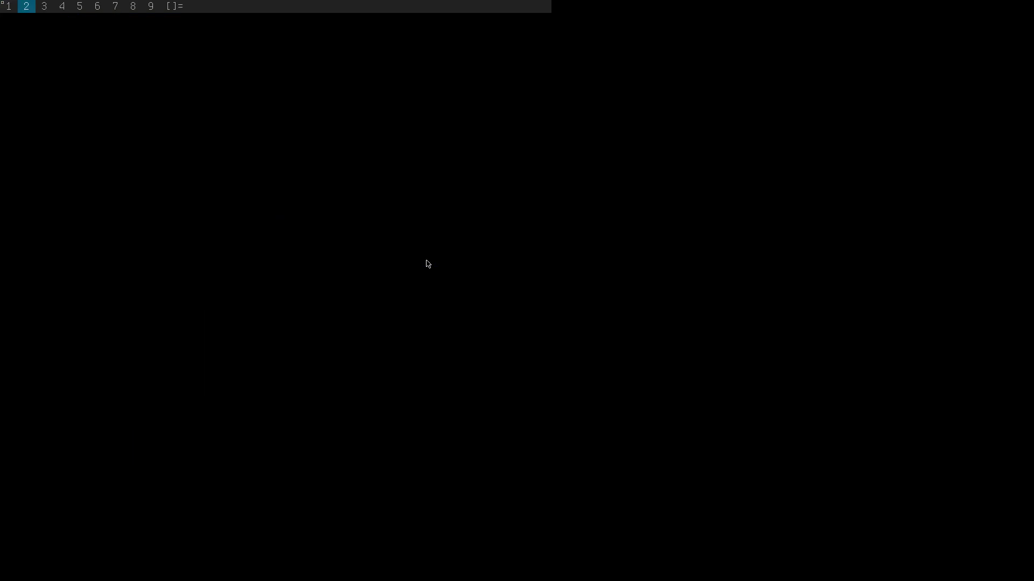
{"action": "key", "text": "alt+p"}
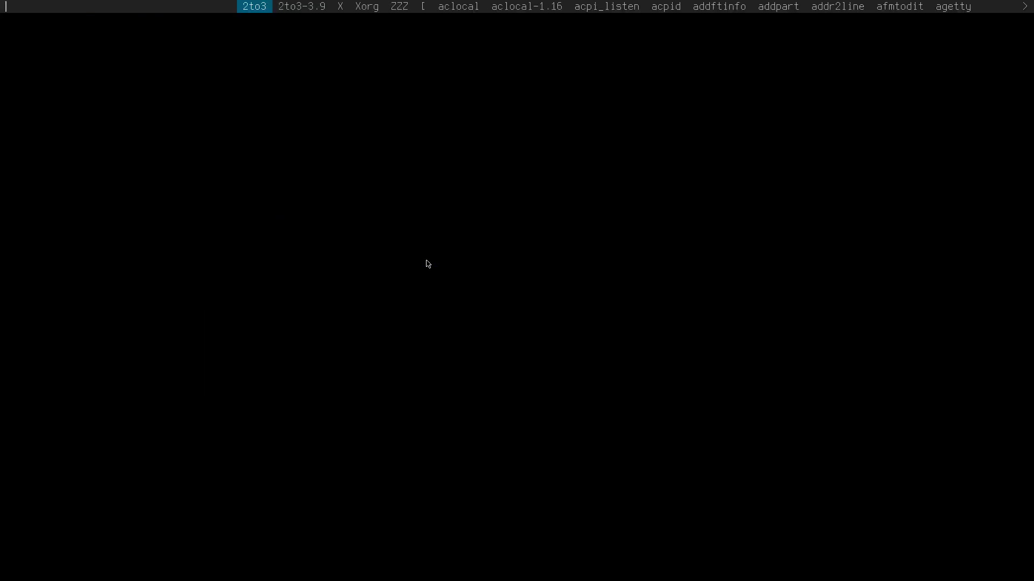
{"action": "type", "text": "ch"}
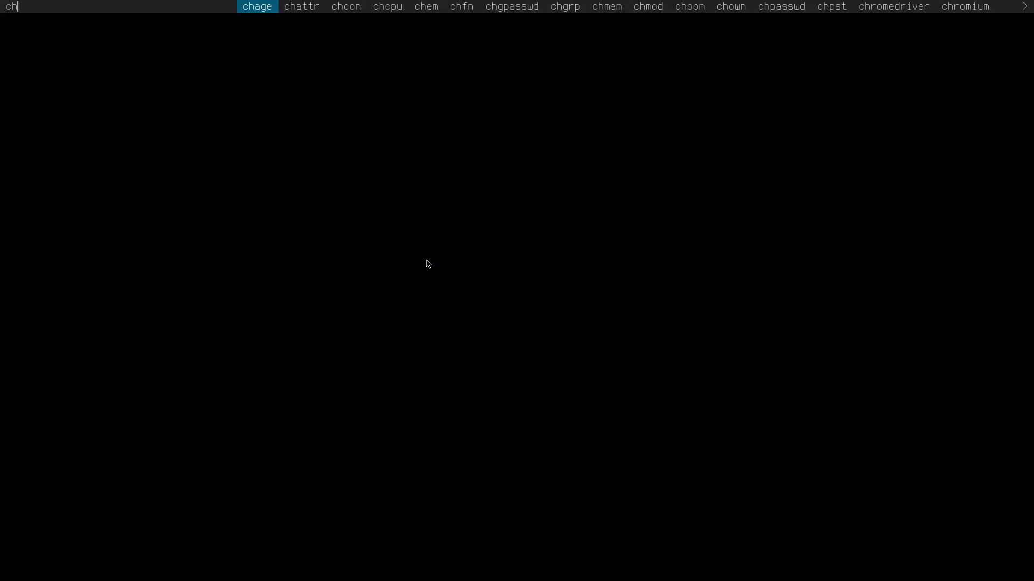
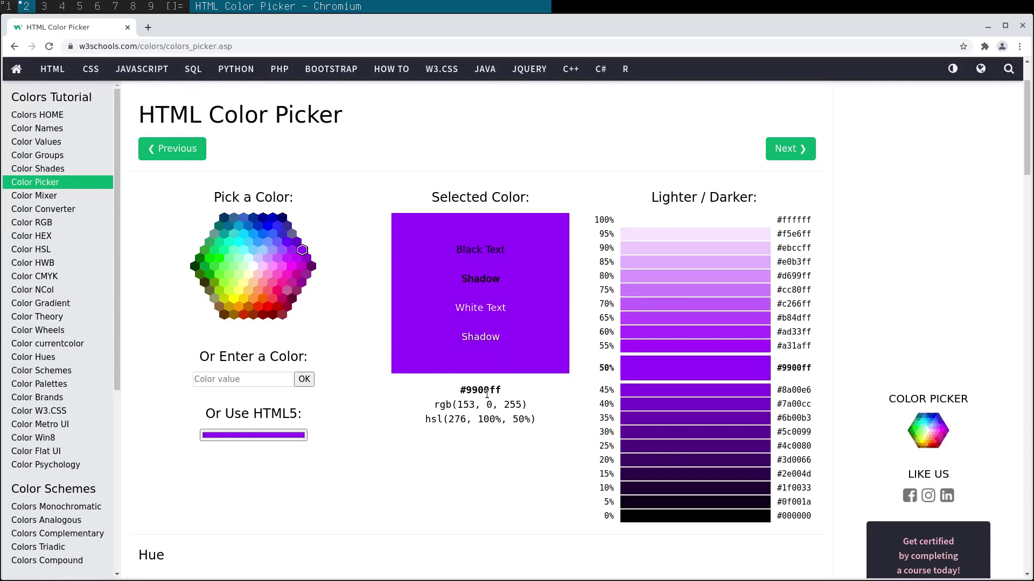
- In config.h, change the col_cyan colour value to #9900ff
{"action": "left_click", "coordinate": [7, 6]}
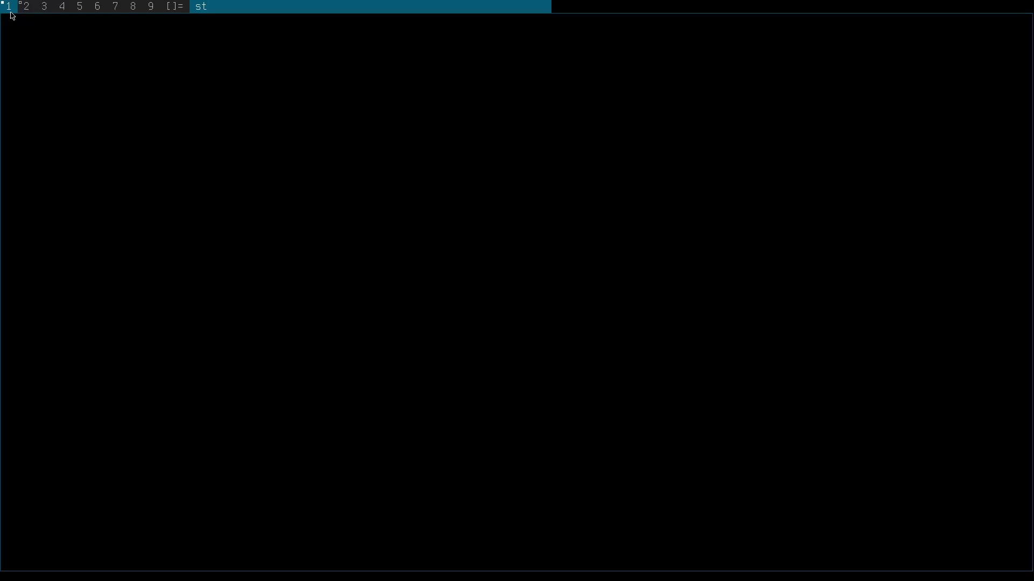
{"action": "key", "text": "Up"}
{"action": "key", "text": "Up"}
{"action": "key", "text": "Up"}
{"action": "key", "text": "Up"}
{"action": "key", "text": "Up"}
{"action": "key", "text": "Up"}
{"action": "key", "text": "Up"}
{"action": "key", "text": "Up"}
{"action": "key", "text": "Up"}
{"action": "key", "text": "Up"}
{"action": "key", "text": "Up"}
{"action": "key", "text": "Up"}
{"action": "key", "text": "Up"}
{"action": "key", "text": "Up"}
{"action": "key", "text": "Up"}
{"action": "key", "text": "Up"}
{"action": "key", "text": "Up"}
{"action": "key", "text": "Up"}
{"action": "key", "text": "Up"}
{"action": "key", "text": "Up"}
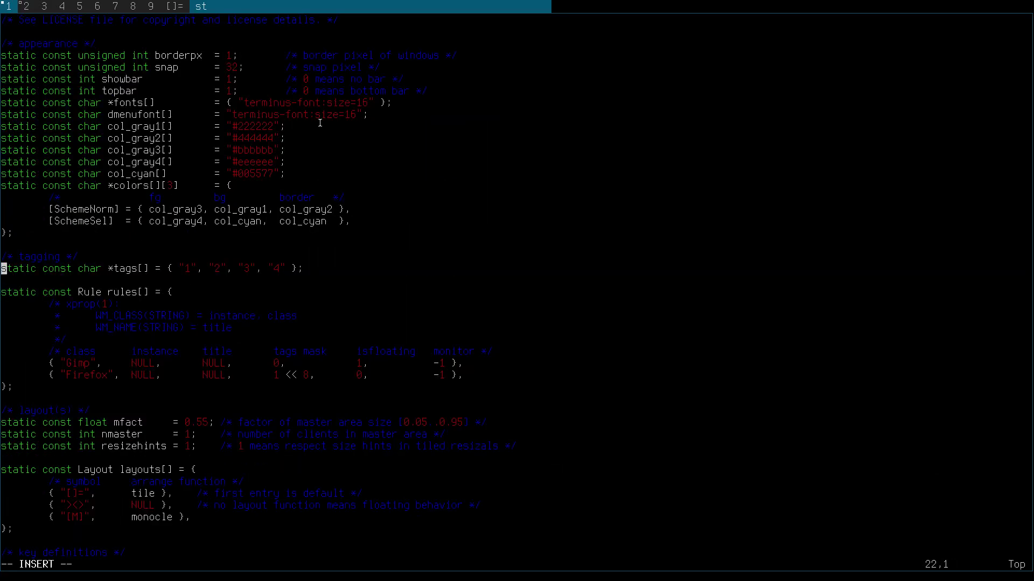
{"action": "key", "text": "Up"}
{"action": "key", "text": "Up"}
{"action": "key", "text": "Up"}
{"action": "key", "text": "Up"}
{"action": "key", "text": "Up"}
{"action": "key", "text": "Up"}
{"action": "key", "text": "Up"}
{"action": "key", "text": "Up"}
- Replace col_gray1's 222222 value with 000000 for a black background
{"action": "key", "text": "Up"}
{"action": "key", "text": "Up"}
{"action": "key", "text": "Up"}
{"action": "key", "text": "Up"}
{"action": "key", "text": "Right"}
{"action": "key", "text": "Right"}
{"action": "key", "text": "Right"}
{"action": "key", "text": "Right"}
{"action": "key", "text": "Right"}
{"action": "key", "text": "Right"}
{"action": "key", "text": "Right"}
{"action": "key", "text": "Right"}
{"action": "key", "text": "Right"}
{"action": "key", "text": "Right"}
{"action": "key", "text": "Right"}
{"action": "key", "text": "Right"}
{"action": "key", "text": "Right"}
{"action": "key", "text": "Right"}
{"action": "key", "text": "Right"}
{"action": "key", "text": "Right"}
{"action": "key", "text": "Right"}
{"action": "key", "text": "Right"}
{"action": "key", "text": "Right"}
{"action": "key", "text": "Right"}
{"action": "key", "text": "Right"}
{"action": "key", "text": "Right"}
{"action": "key", "text": "Right"}
{"action": "key", "text": "Right"}
{"action": "key", "text": "Right"}
{"action": "key", "text": "Right"}
{"action": "key", "text": "Down"}
{"action": "key", "text": "Down"}
{"action": "key", "text": "Down"}
{"action": "key", "text": "Down"}
{"action": "key", "text": "Right"}
{"action": "key", "text": "Right"}
{"action": "key", "text": "Right"}
{"action": "key", "text": "Right"}
{"action": "key", "text": "Right"}
{"action": "key", "text": "Right"}
{"action": "key", "text": "Right"}
{"action": "key", "text": "BackSpace"}
{"action": "key", "text": "BackSpace"}
{"action": "key", "text": "BackSpace"}
{"action": "key", "text": "BackSpace"}
{"action": "key", "text": "BackSpace"}
{"action": "key", "text": "BackSpace"}
{"action": "type", "text": "99aa"}
{"action": "key", "text": "BackSpace"}
{"action": "key", "text": "BackSpace"}
{"action": "type", "text": "00ff"}
{"action": "key", "text": "Up"}
{"action": "key", "text": "Up"}
{"action": "key", "text": "Up"}
{"action": "key", "text": "Up"}
{"action": "key", "text": "alt+2"}
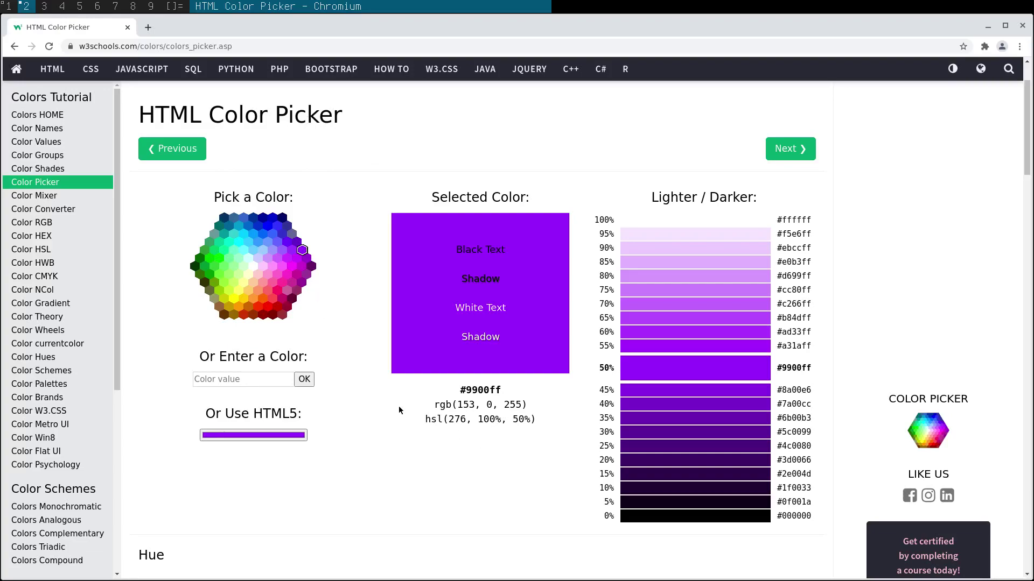
{"action": "key", "text": "alt+1"}
{"action": "key", "text": "BackSpace"}
{"action": "key", "text": "BackSpace"}
{"action": "key", "text": "BackSpace"}
{"action": "key", "text": "BackSpace"}
{"action": "key", "text": "BackSpace"}
{"action": "key", "text": "BackSpace"}
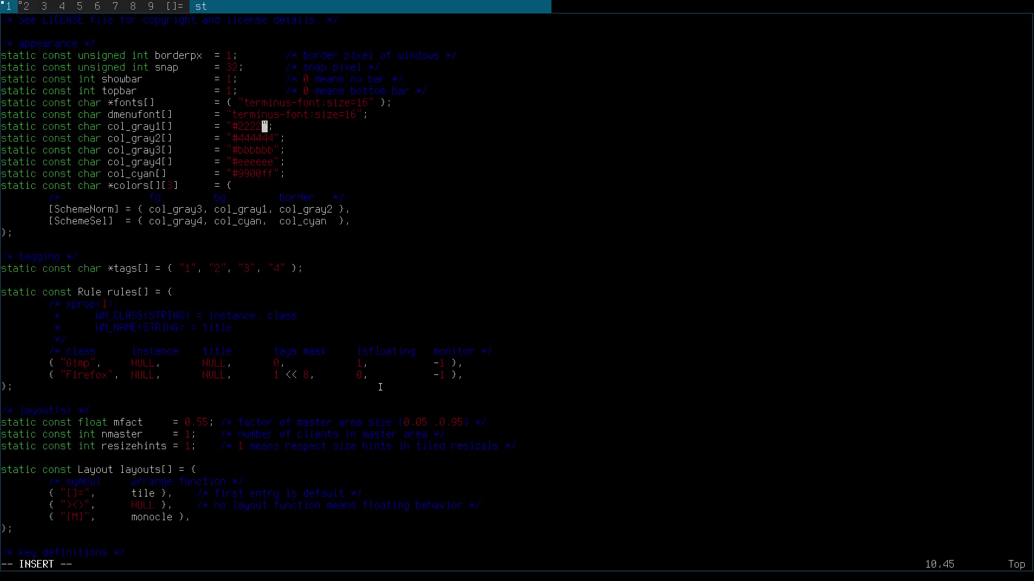
{"action": "type", "text": "000000"}
{"action": "key", "text": "Down"}
{"action": "key", "text": "Down"}
{"action": "key", "text": "Down"}
{"action": "key", "text": "Down"}
{"action": "key", "text": "Down"}
- Save config.h with :w and quit Vim with :q
{"action": "key", "text": "Escape"}
{"action": "type", "text": ":wq"}
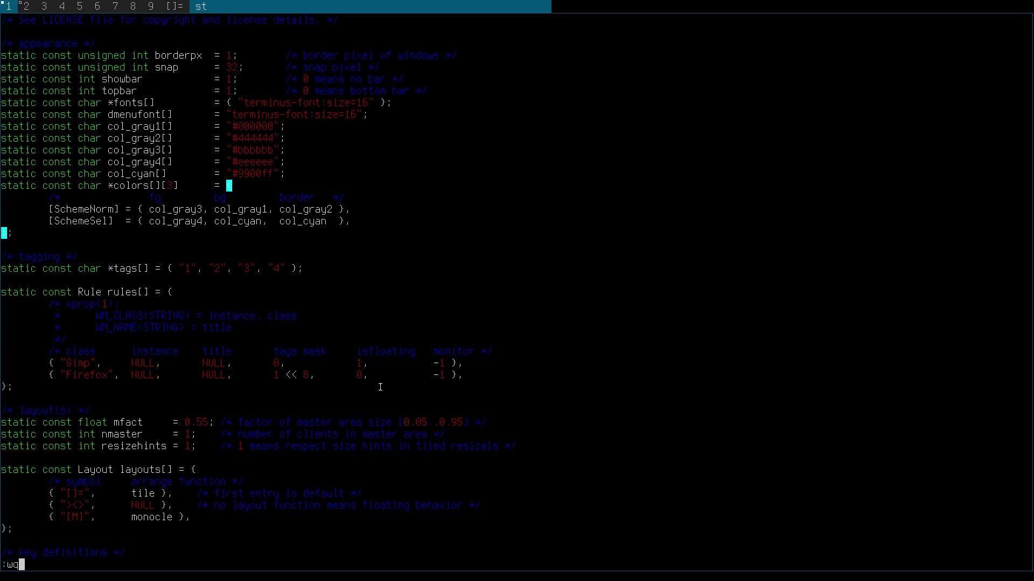
{"action": "key", "text": "Return"}
{"action": "type", "text": ":q"}
{"action": "key", "text": "Return"}
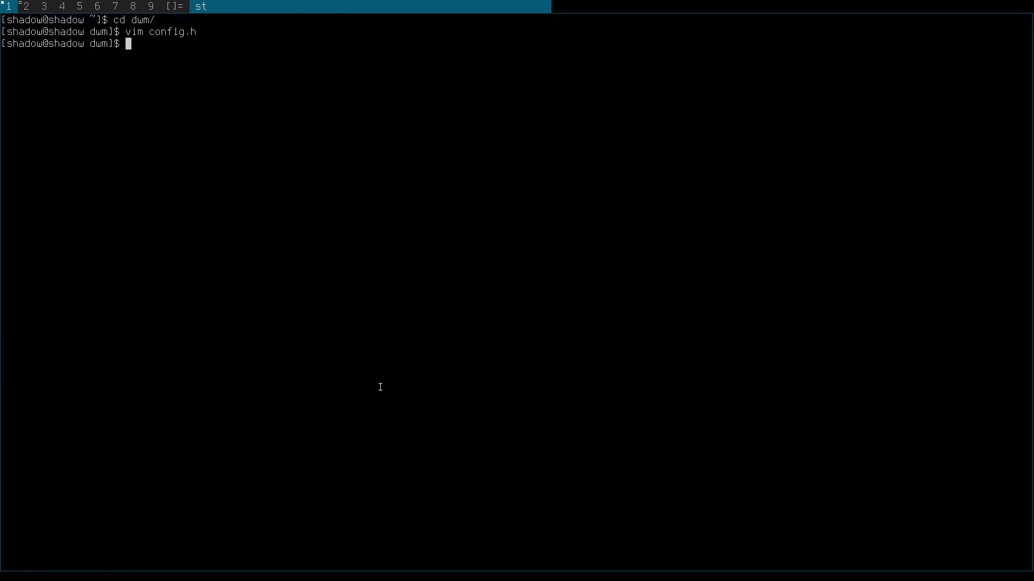
- Rebuild and install dwm with sudo make clean install, then exit the X session
{"action": "type", "text": "sudo make clean install"}
{"action": "key", "text": "Return"}
{"action": "key", "text": "Return"}
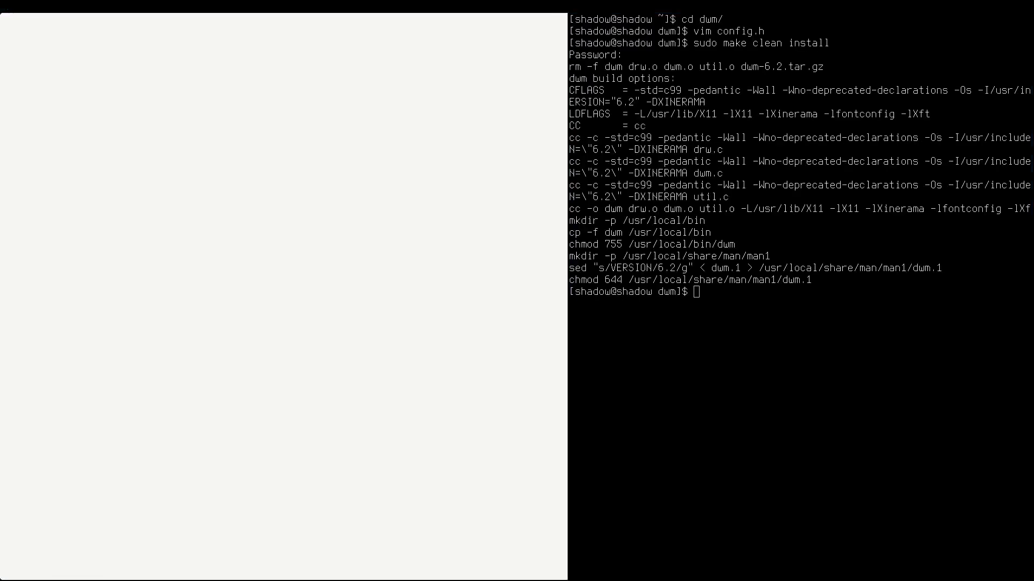
{"action": "key", "text": "alt+shift+q"}
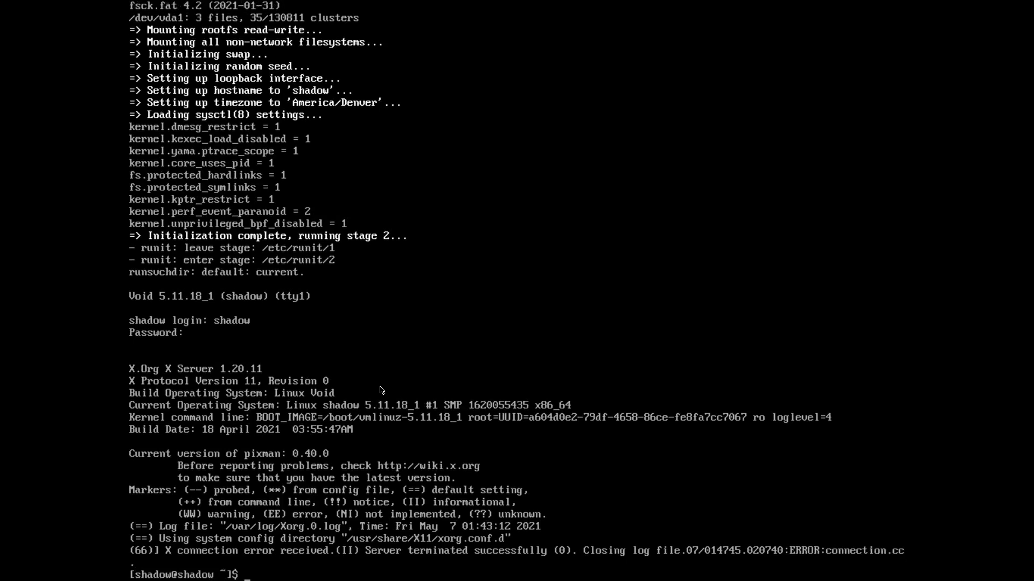
- Relaunch X with startx, open a new st terminal, and start opening .xinitrc in Vim
{"action": "type", "text": "startx"}
{"action": "key", "text": "Return"}
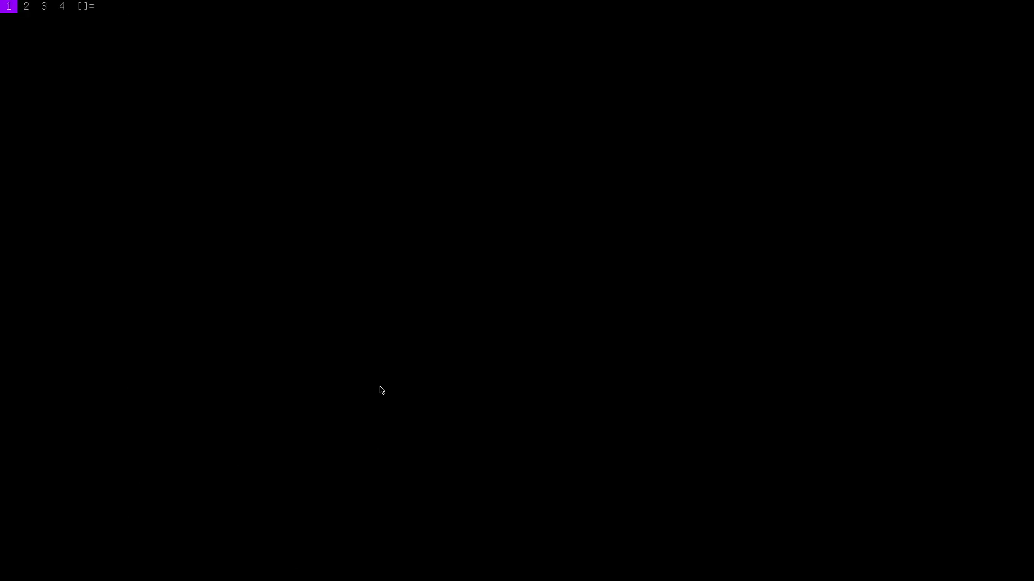
{"action": "key", "text": "alt+shift+Return"}
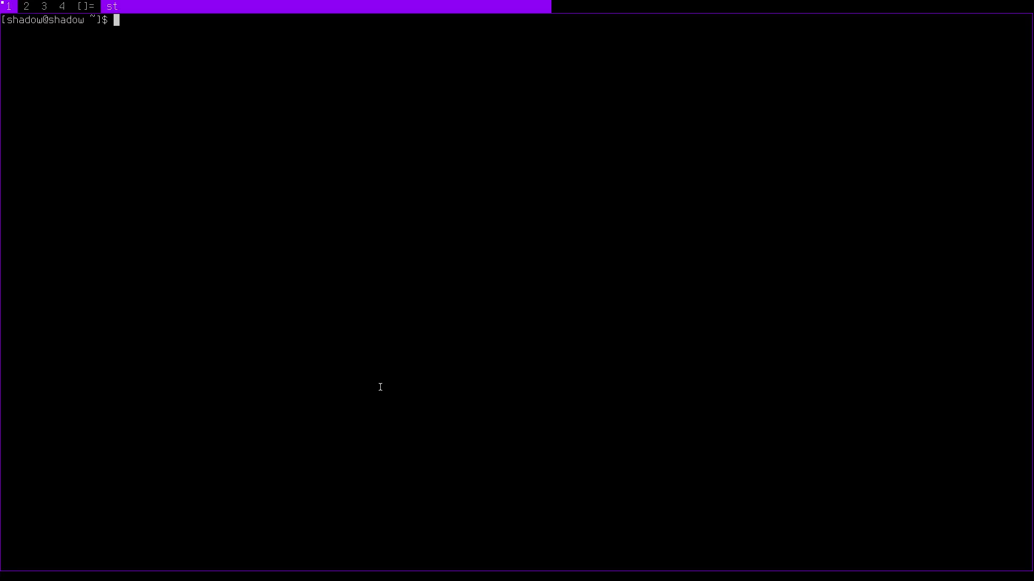
{"action": "type", "text": "vim .xi"}
- Open .xinitrc in Vim and add a '#Loop' comment line below the xrandr line
{"action": "key", "text": "Tab"}
{"action": "key", "text": "Return"}
{"action": "key", "text": "j"}
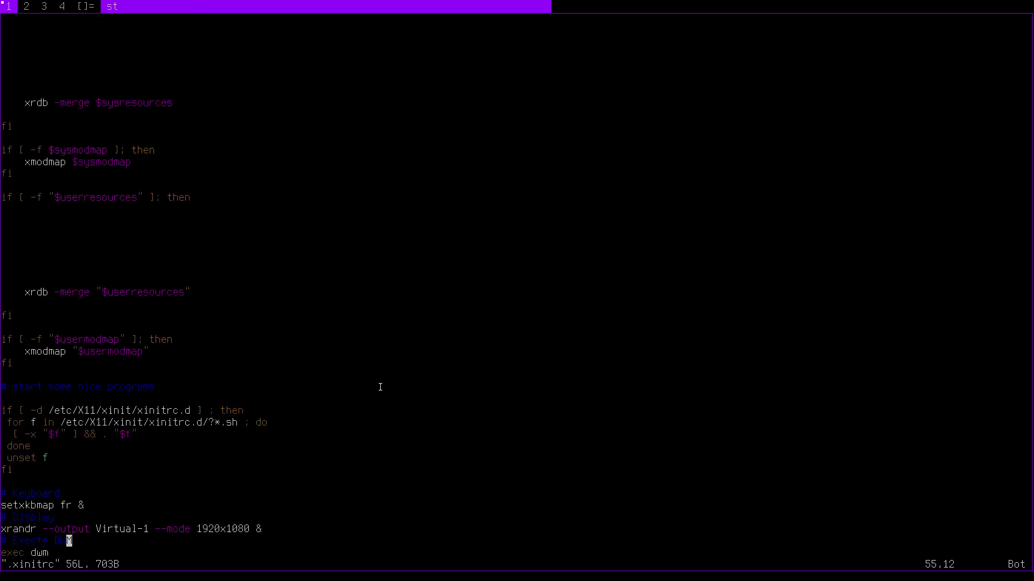
{"action": "key", "text": "k"}
{"action": "key", "text": "k"}
{"action": "key", "text": "j"}
{"action": "key", "text": "i"}
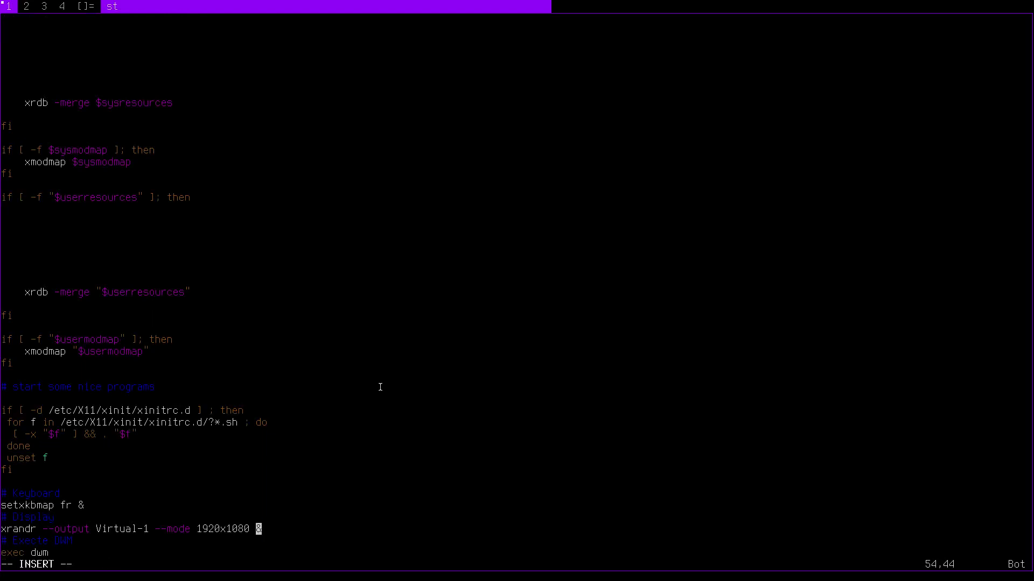
{"action": "key", "text": "Right"}
{"action": "key", "text": "Return"}
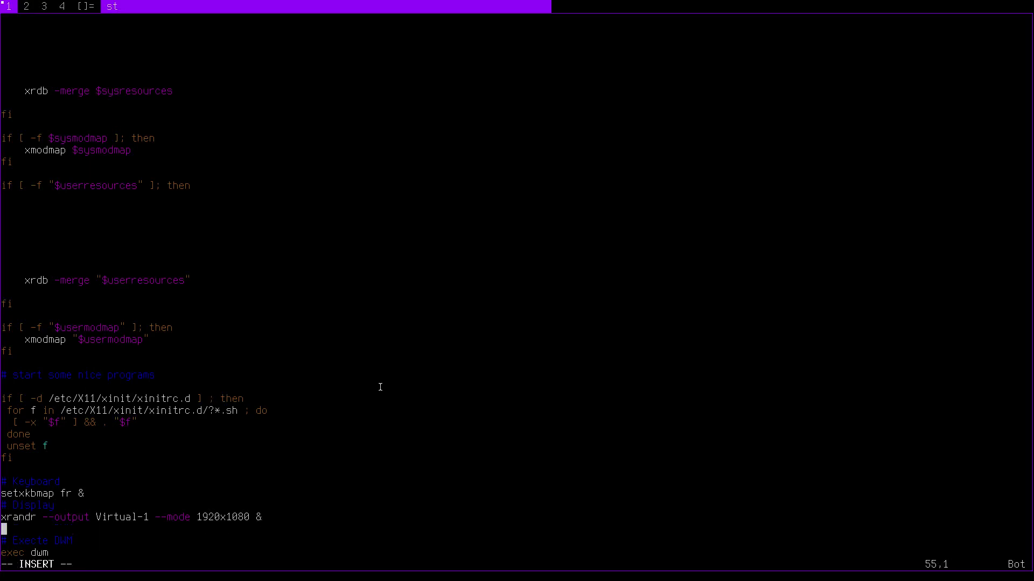
{"action": "type", "text": "#Loop"}
- Add a 'while true;do' line beneath the comment, correcting the typos
{"action": "key", "text": "Return"}
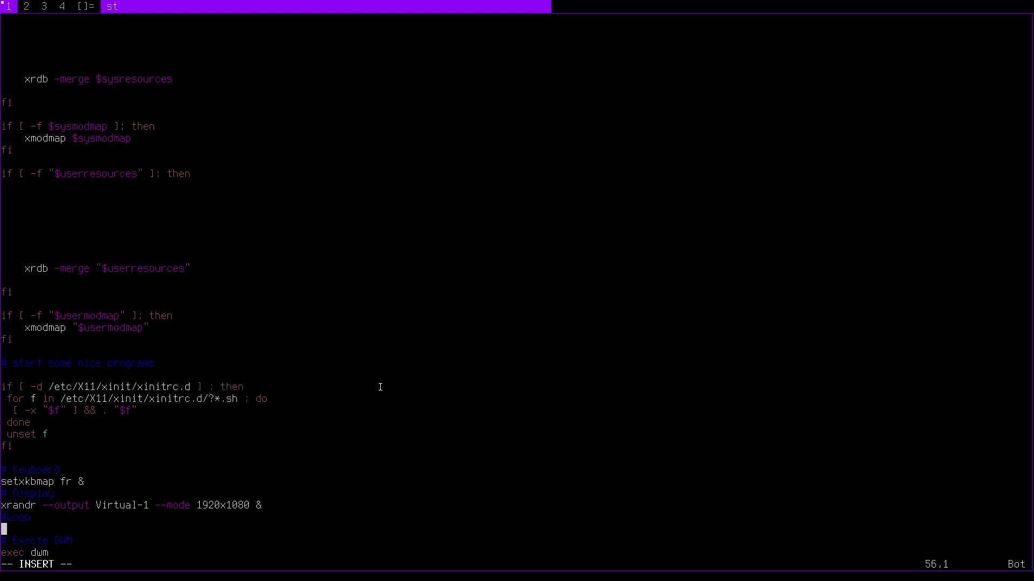
{"action": "type", "text": "while true;so"}
{"action": "key", "text": "BackSpace"}
{"action": "key", "text": "BackSpace"}
{"action": "type", "text": "dd"}
{"action": "key", "text": "BackSpace"}
{"action": "type", "text": "o"}
- Add 'dwm >/dev/null 2>&1' inside the loop and close it with 'done'
{"action": "key", "text": "Return"}
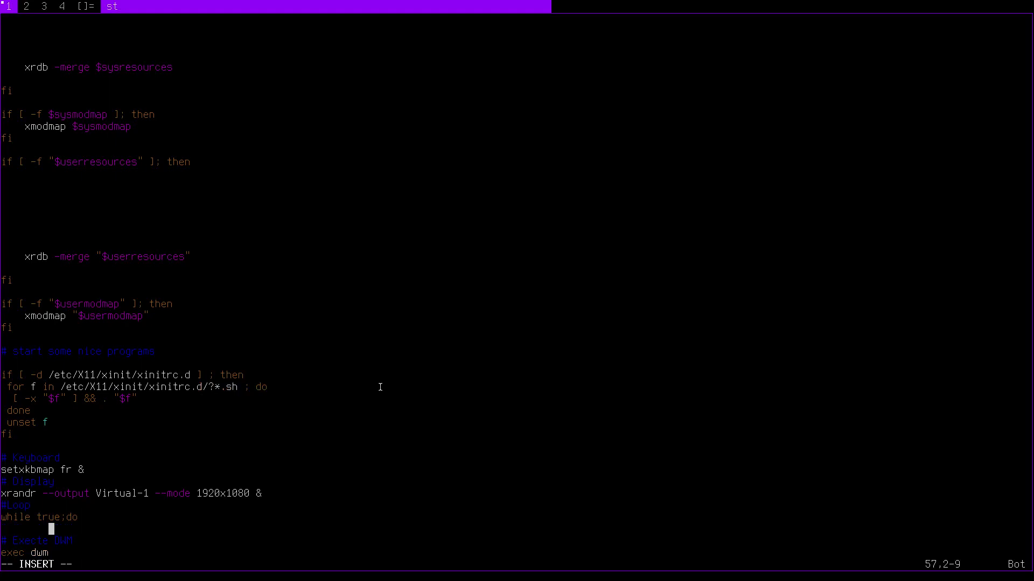
{"action": "type", "text": "dwm >/de/null 2>&1"}
{"action": "key", "text": "Return"}
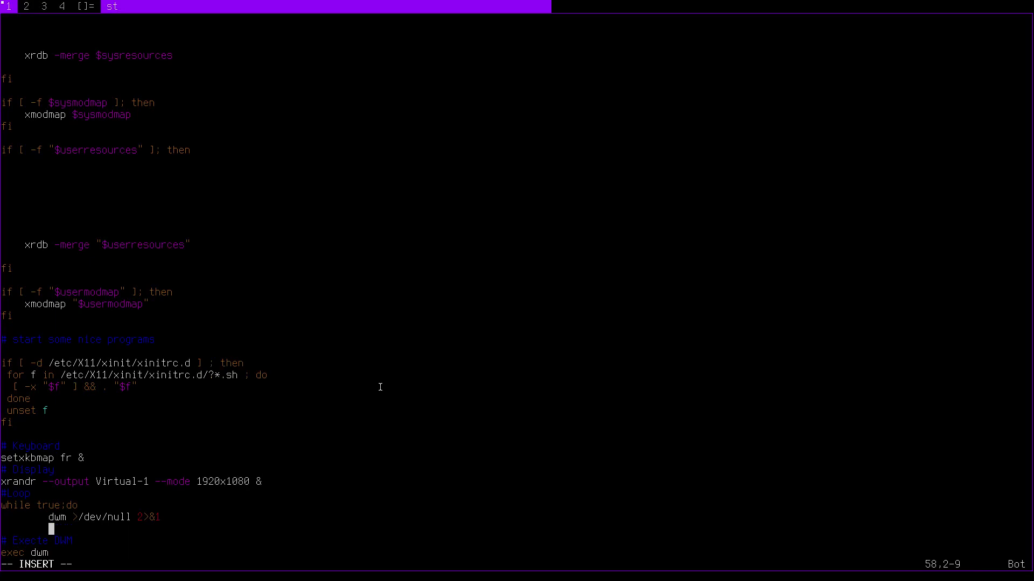
{"action": "type", "text": "done"}
- Save .xinitrc with :wq and end the X session to test it
{"action": "key", "text": "Escape"}
{"action": "type", "text": ":wq"}
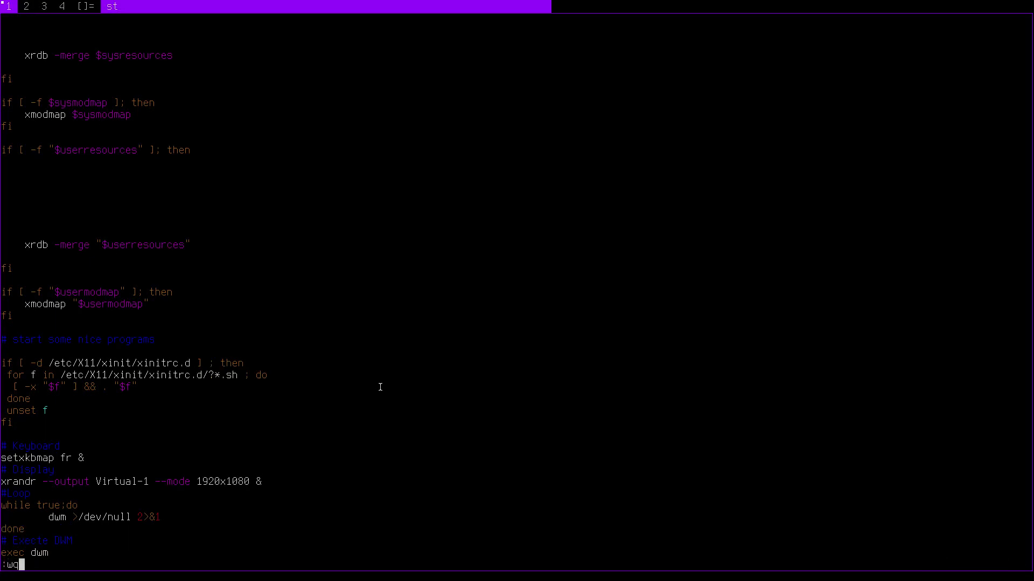
{"action": "key", "text": "Return"}
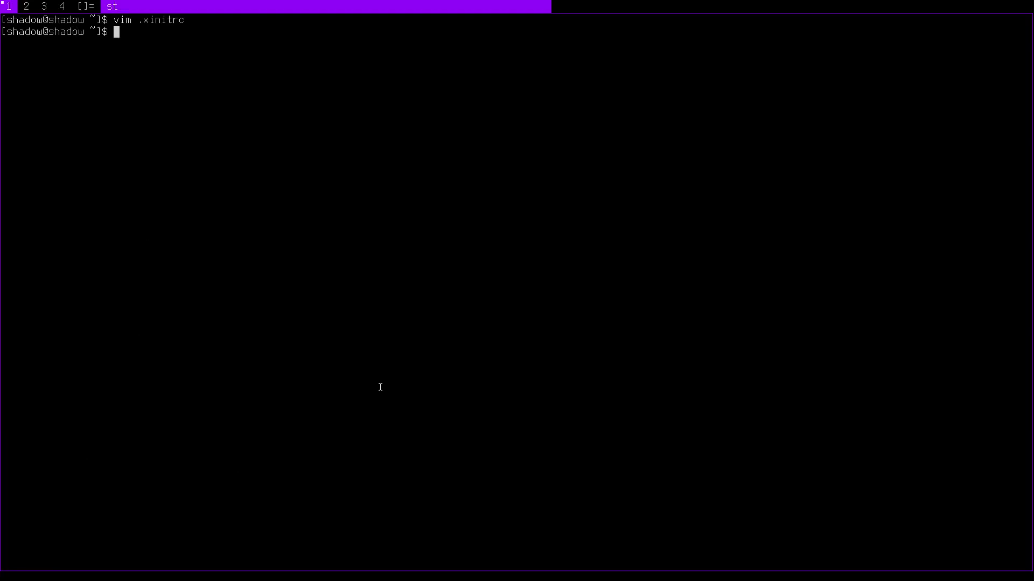
{"action": "key", "text": "alt+shift+q"}
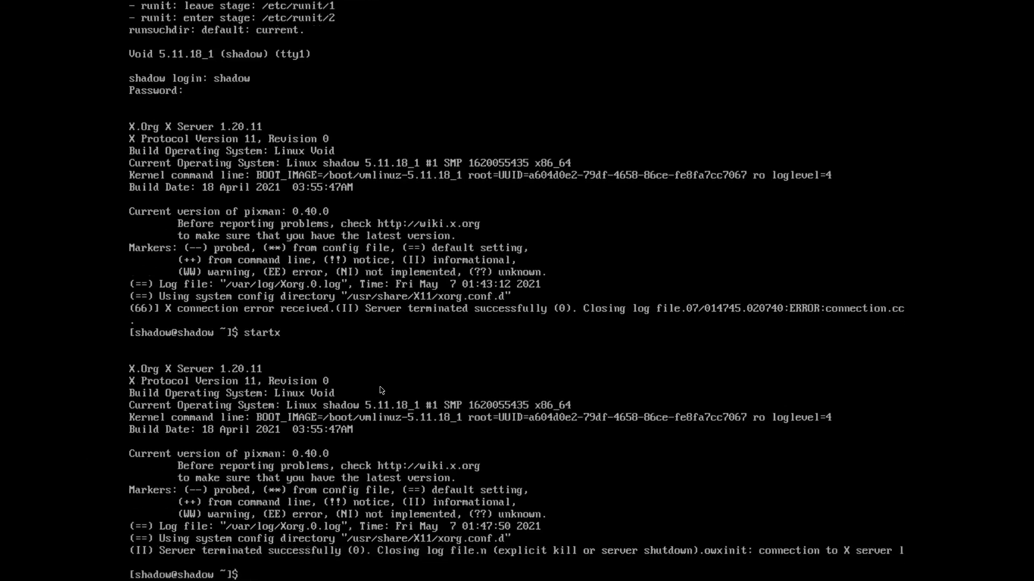
- Run startx (fixing the misspelling) and open a fresh st terminal in dwm
{"action": "type", "text": "strat"}
{"action": "key", "text": "BackSpace"}
{"action": "key", "text": "BackSpace"}
{"action": "key", "text": "BackSpace"}
{"action": "type", "text": "arts"}
{"action": "key", "text": "Return"}
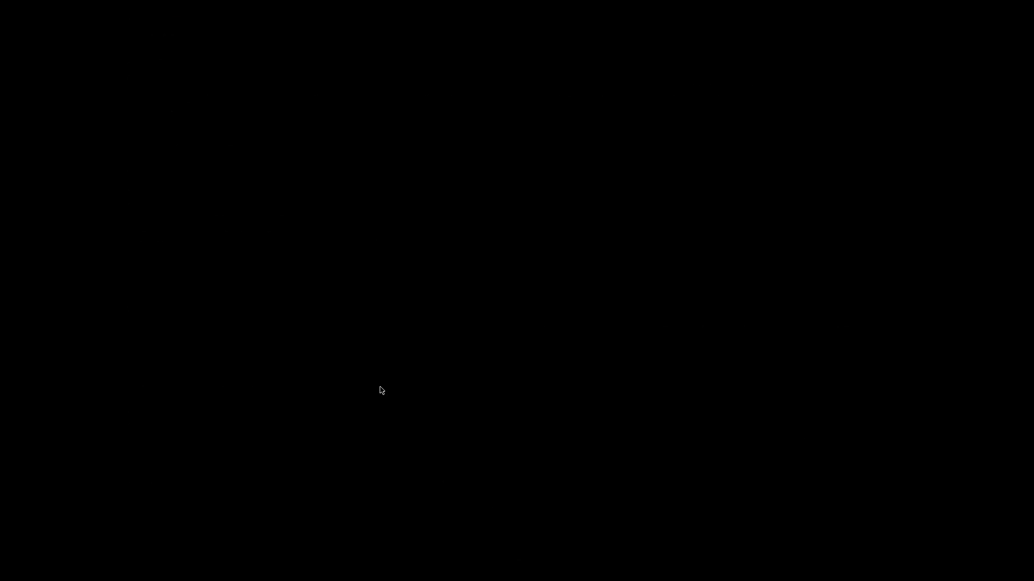
{"action": "key", "text": "alt+shift+Return"}
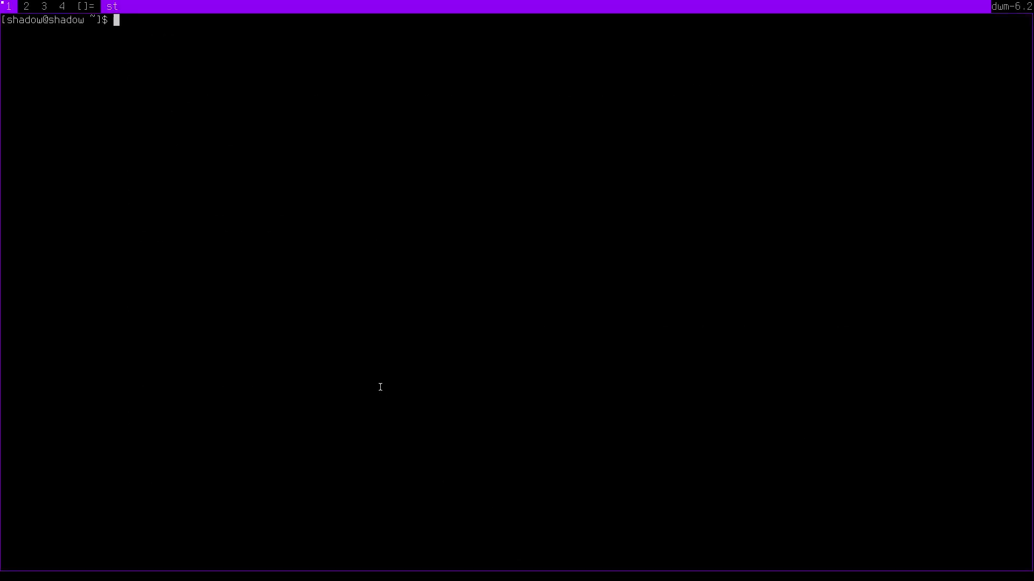